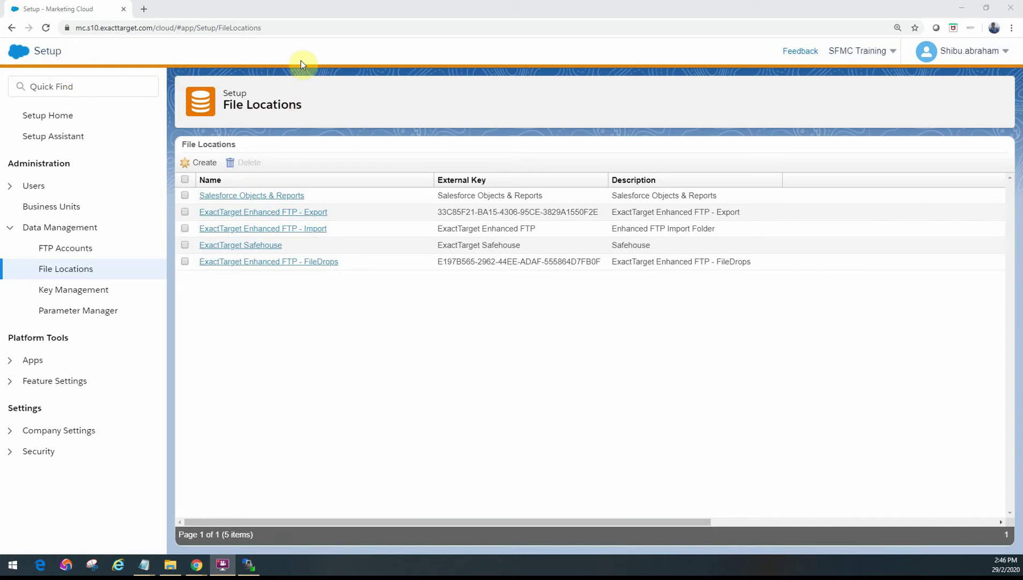
# Return to Setup from the user menu, then switch to WinSCP showing the FTP root folders.
pyautogui.click(954, 65)
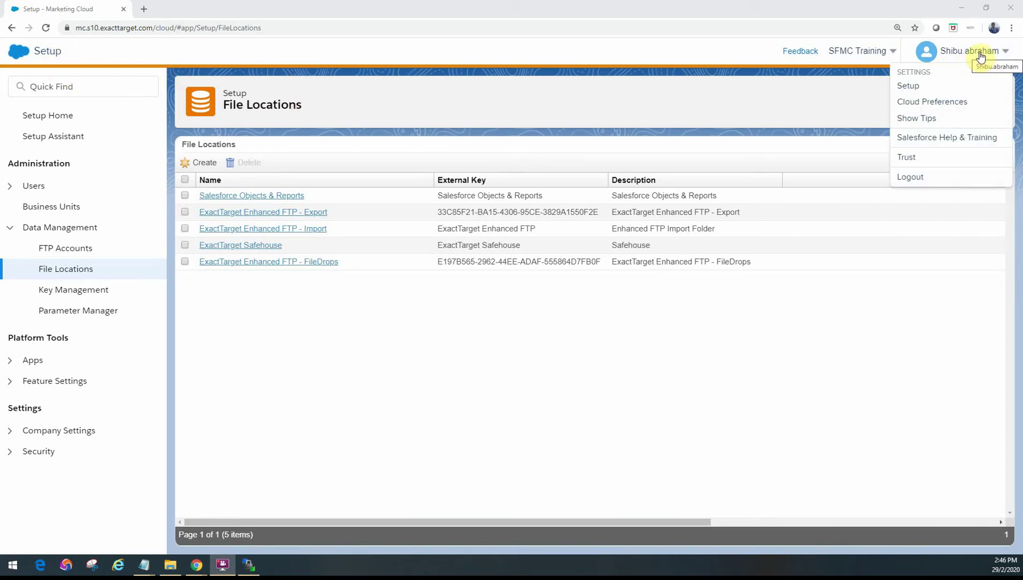
pyautogui.click(919, 89)
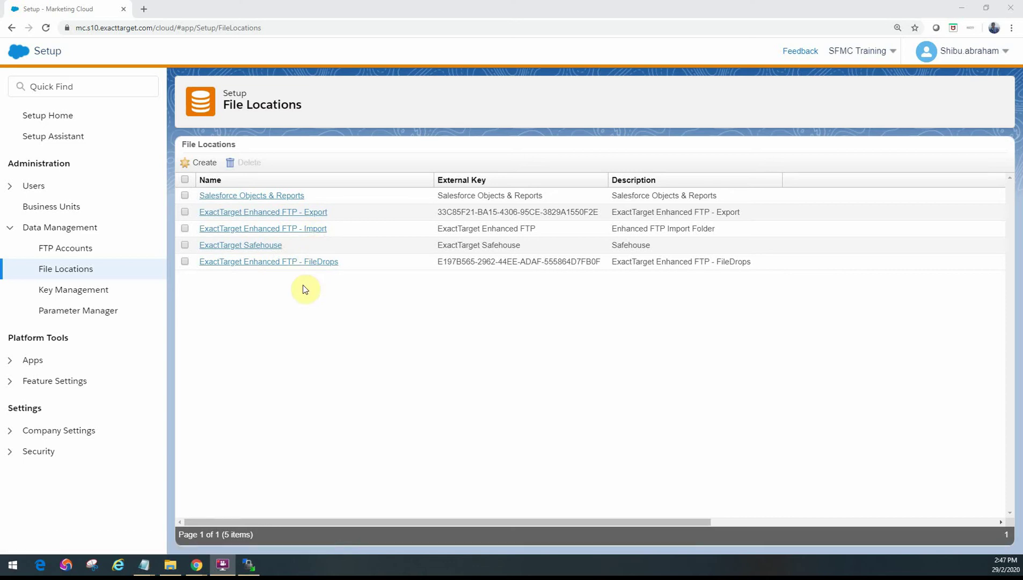
pyautogui.hotkey('alt', 'Tab')
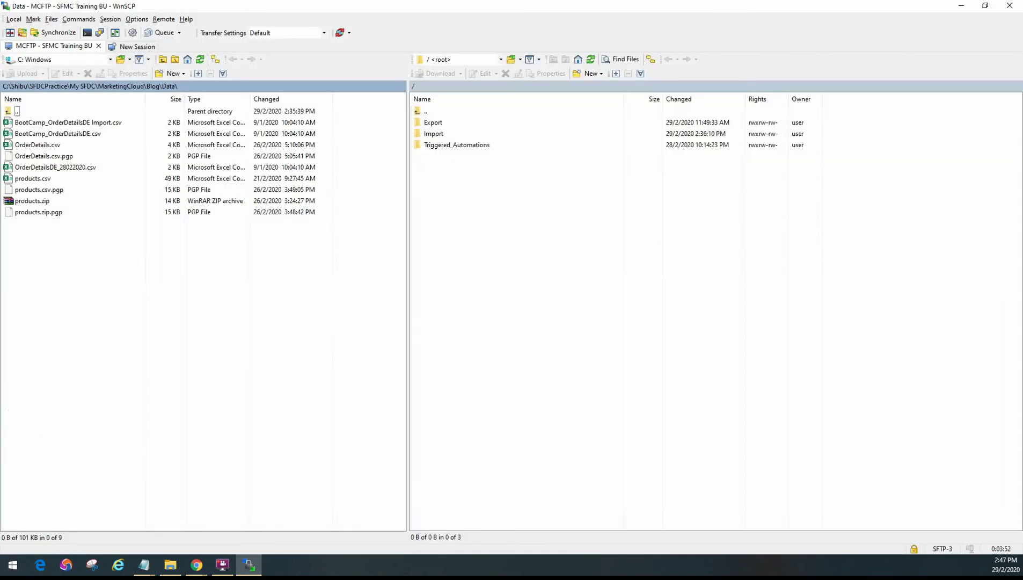
# Open the Import folder on the FTP server to reveal its FileDrops subfolder.
pyautogui.doubleClick(434, 134)
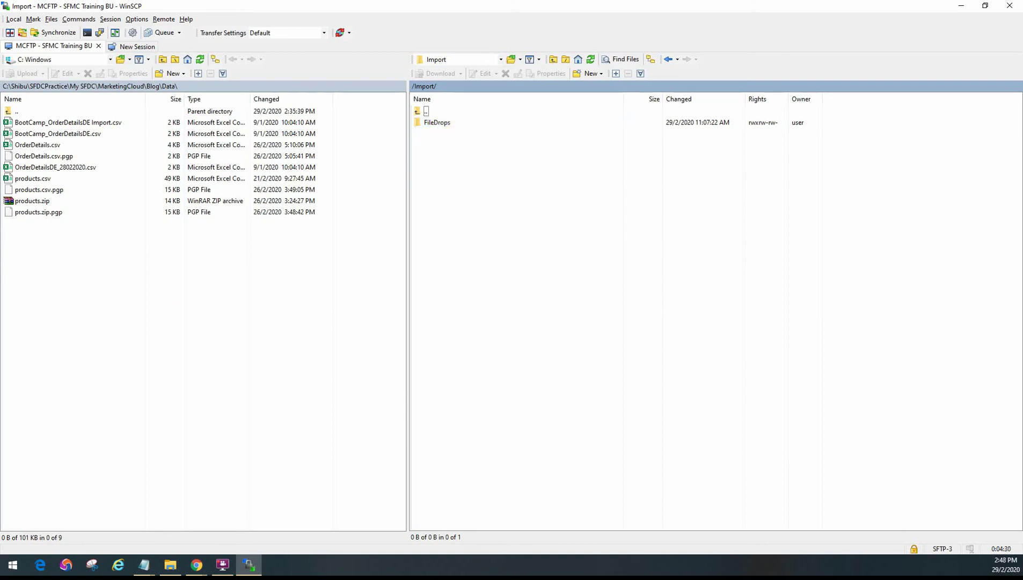
# Switch back to Chrome showing Setup > File Locations with its five existing locations.
pyautogui.hotkey('alt', 'Tab')
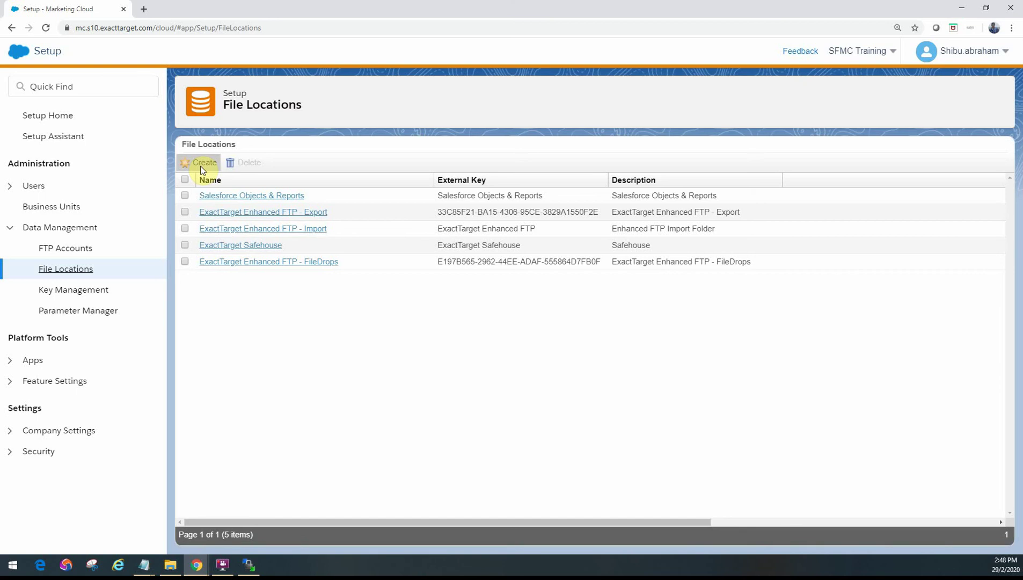
# Create an Ecommerce folder inside /Import/ with custom permissions 0766.
pyautogui.hotkey('alt', 'Tab')
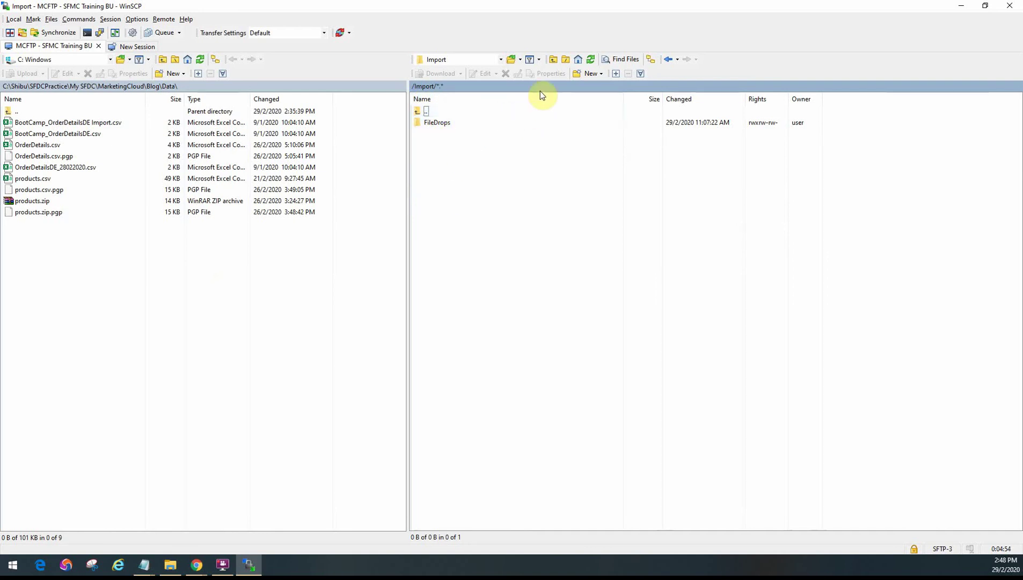
pyautogui.click(582, 73)
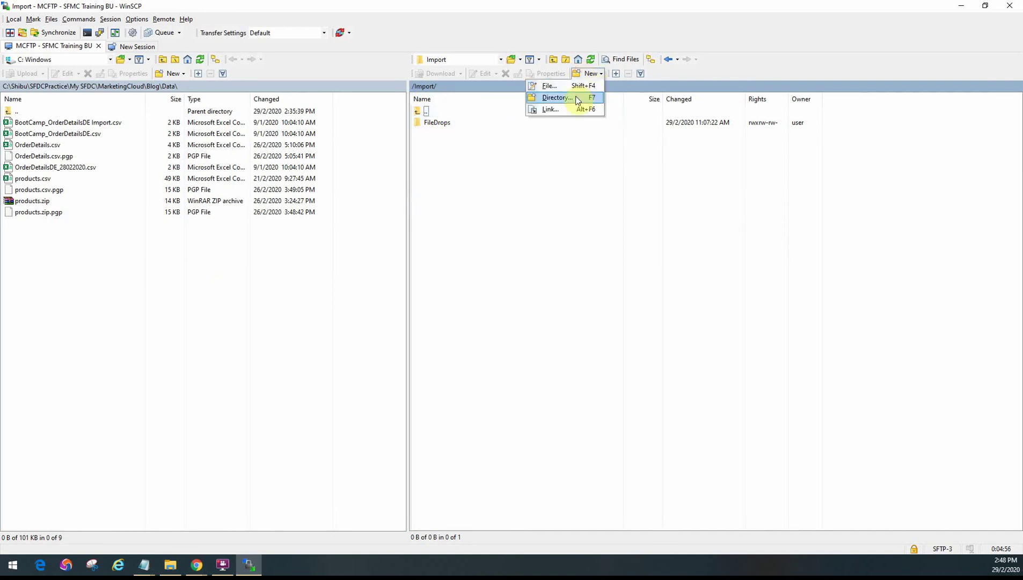
pyautogui.click(546, 96)
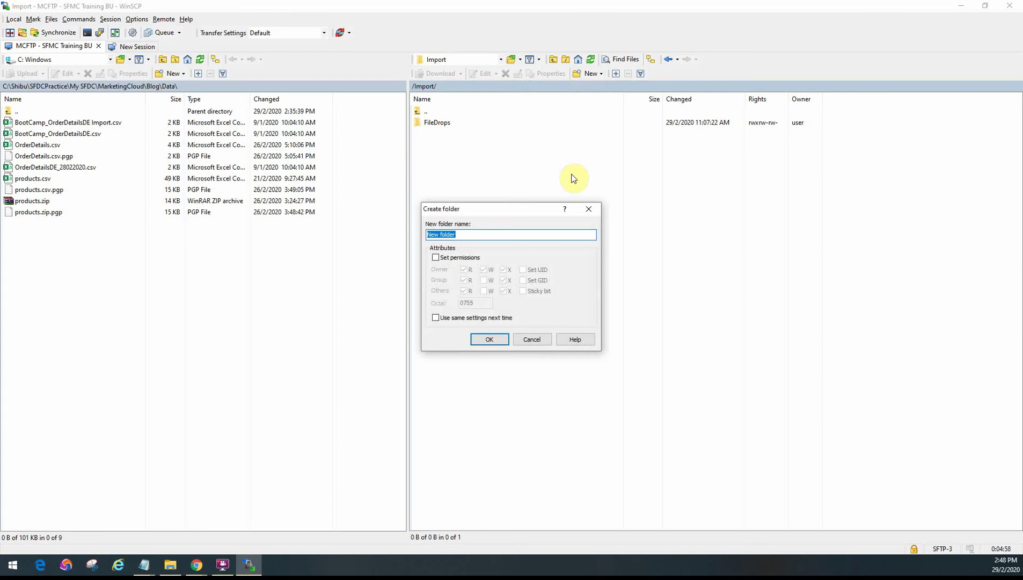
pyautogui.write('Ecommerce')
pyautogui.click(436, 257)
pyautogui.click(484, 280)
pyautogui.click(483, 290)
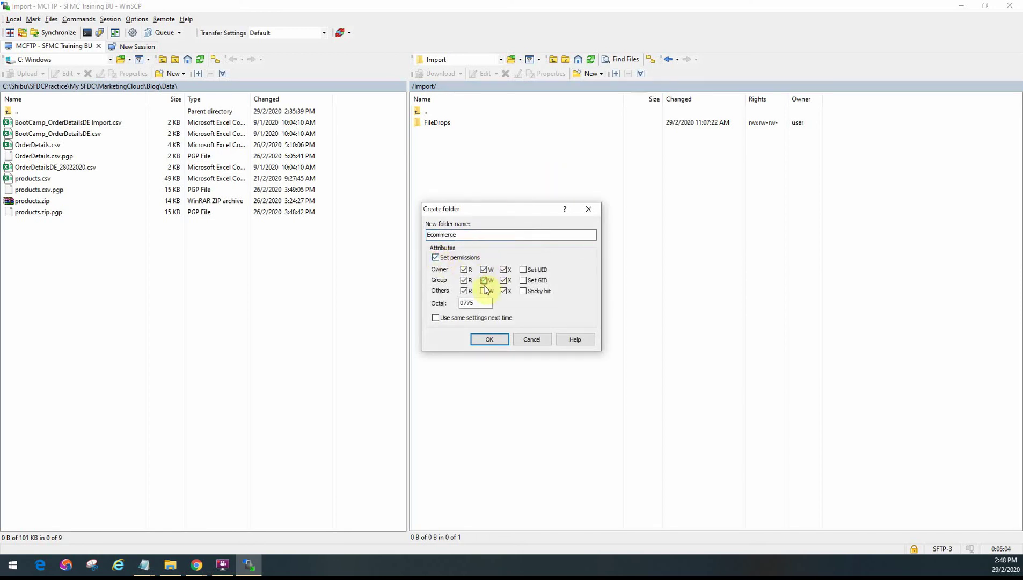
pyautogui.click(504, 290)
pyautogui.click(503, 280)
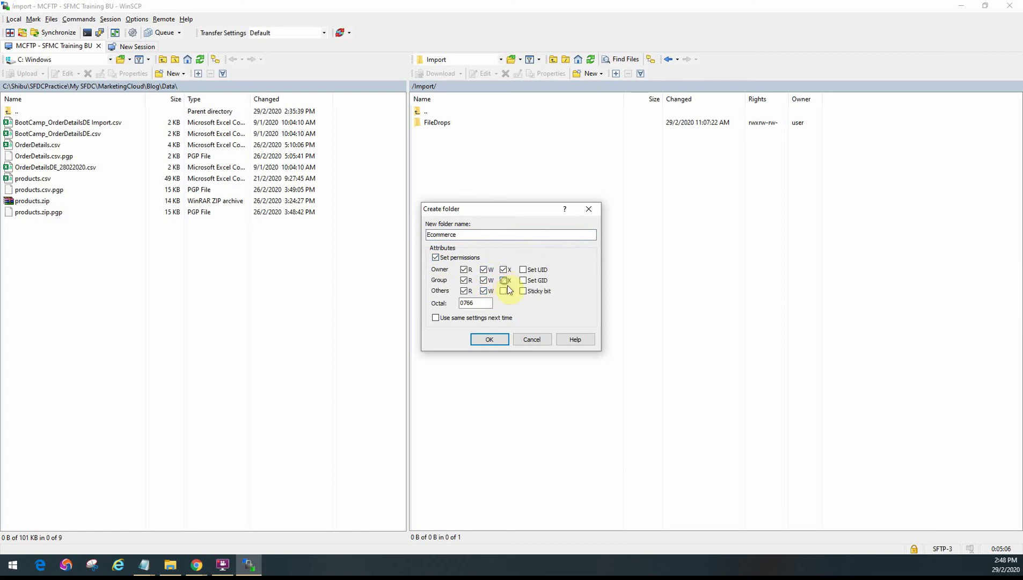
pyautogui.click(492, 340)
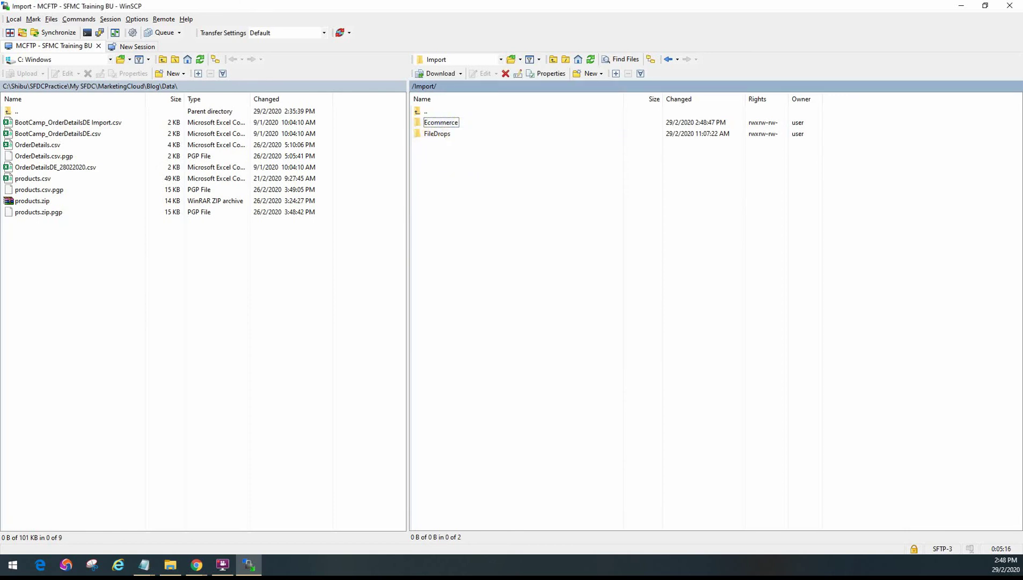
# Create a new file location named 'ExactTarget Enhanced FTP Ecommerce - Import'.
pyautogui.hotkey('alt', 'Tab')
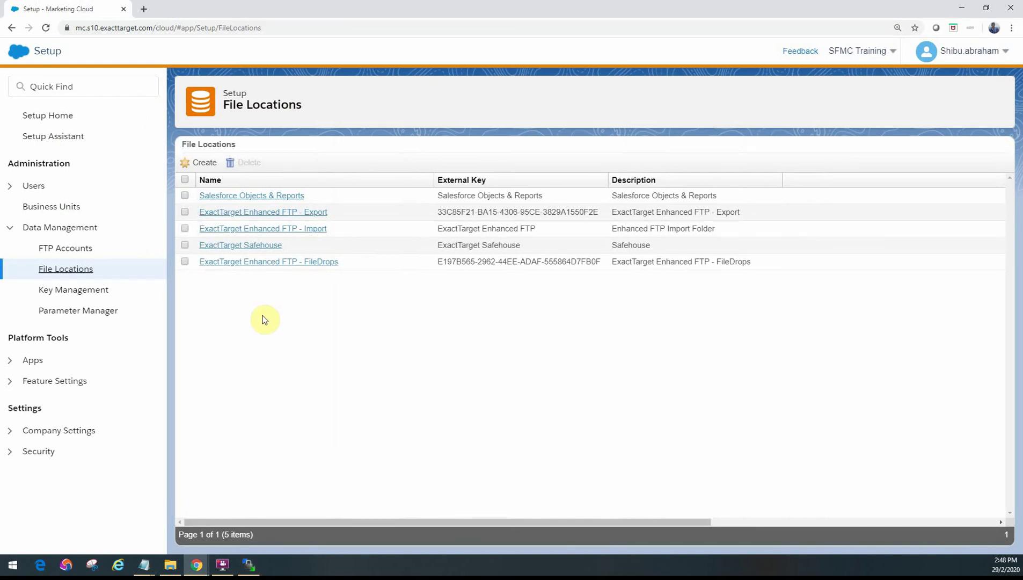
pyautogui.click(203, 165)
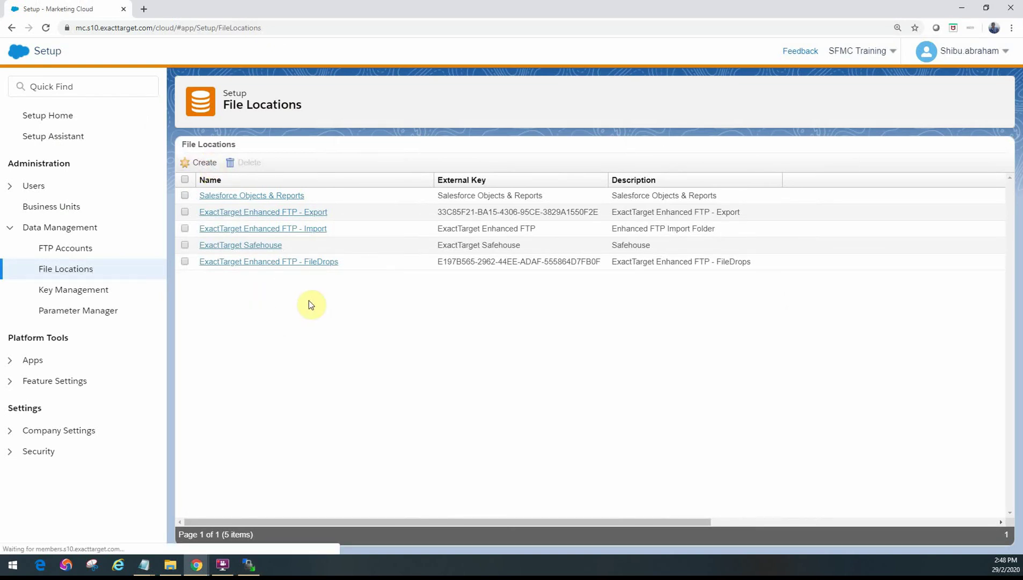
pyautogui.click(258, 212)
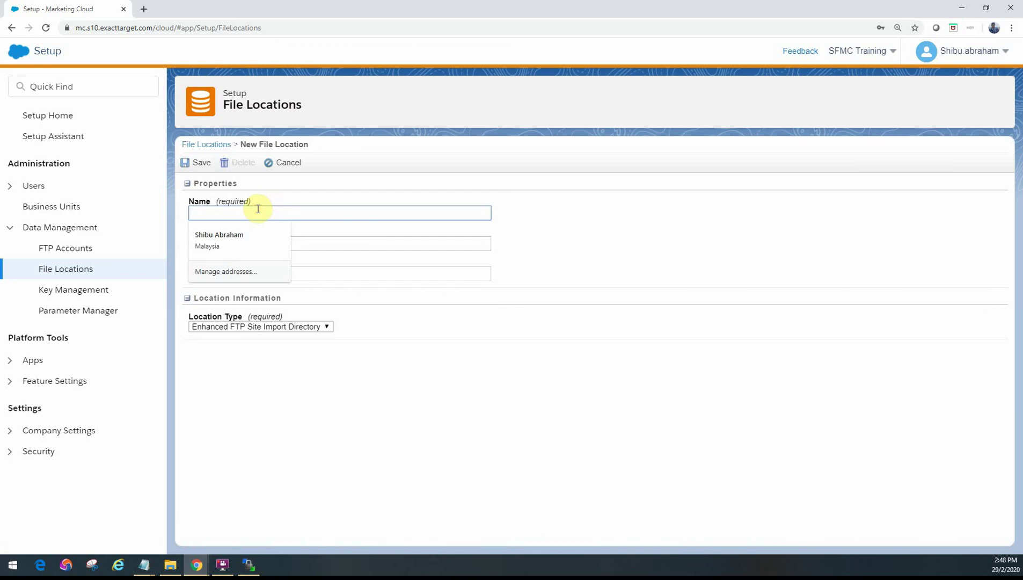
pyautogui.write('Ex')
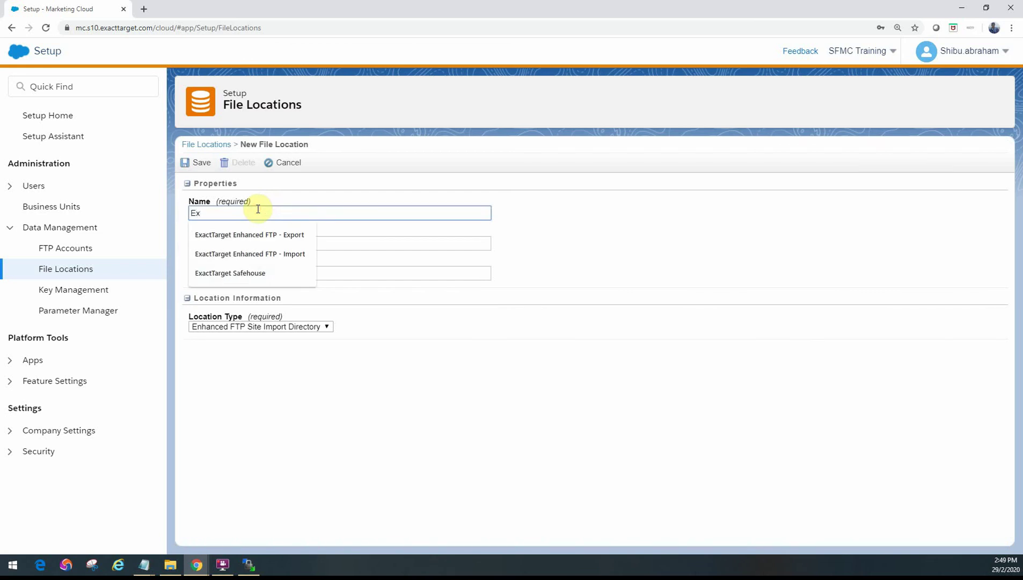
pyautogui.click(268, 254)
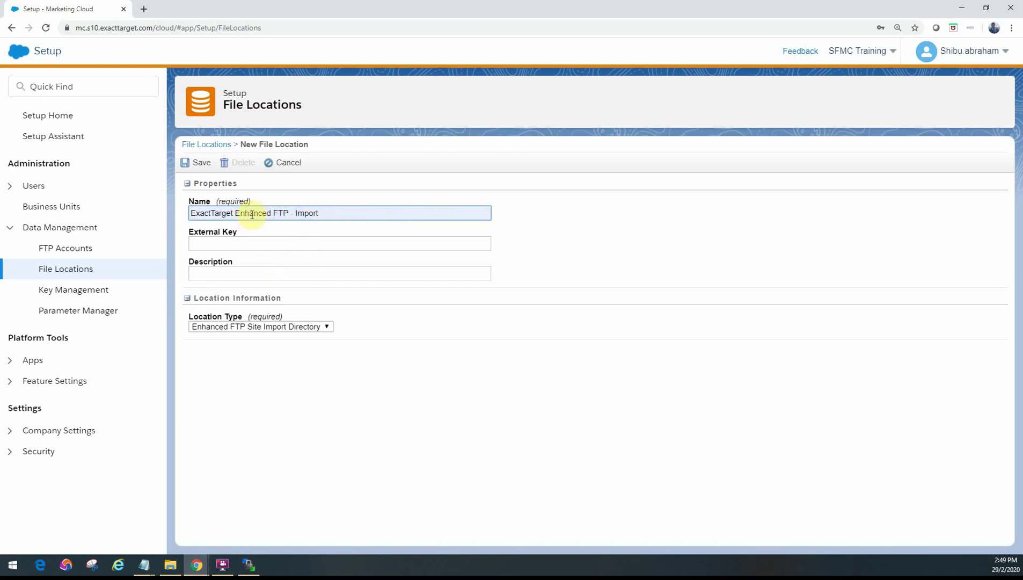
pyautogui.write('Ecommerc')
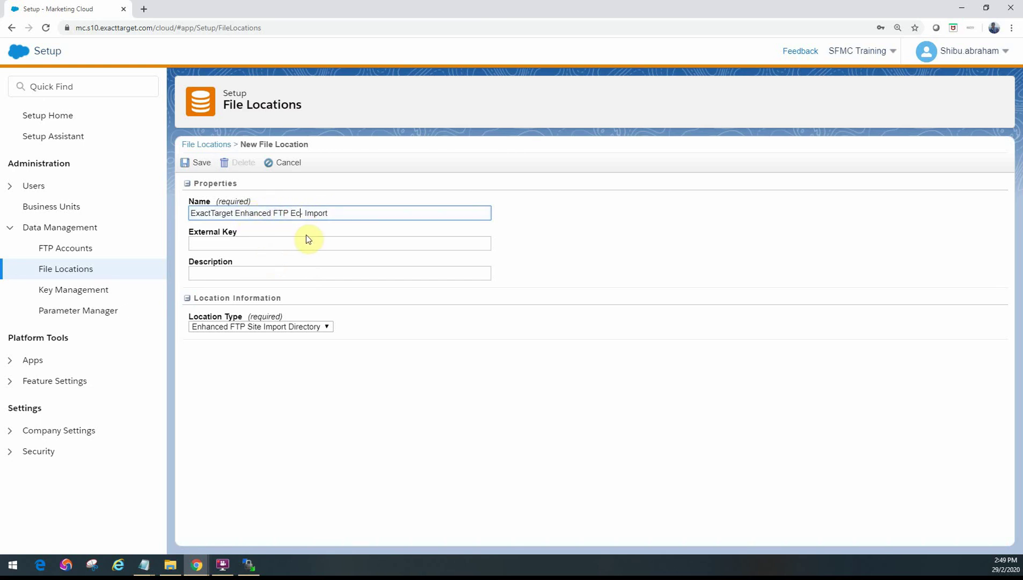
pyautogui.write('e')
# Copy the name 'ExactTarget Enhanced FTP Ecommerce - Import' into the Description field.
pyautogui.click(279, 273)
pyautogui.moveTo(369, 215); pyautogui.dragTo(165, 222)
pyautogui.hotkey('ctrl', 'c')
pyautogui.click(272, 274)
pyautogui.hotkey('ctrl', 'v')
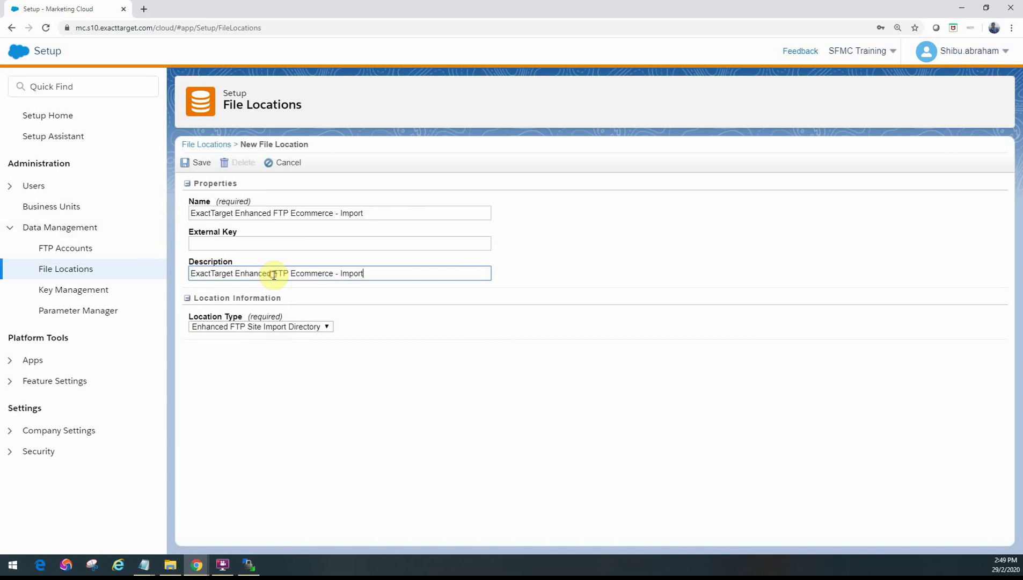
pyautogui.click(314, 328)
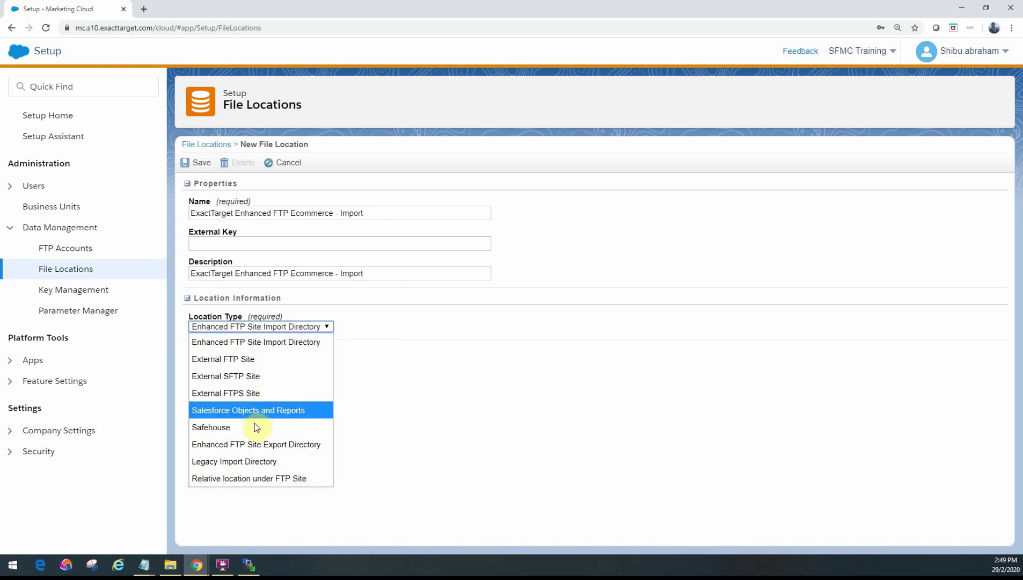
# Set Location Type to 'Relative location under FTP Site' with Relative Folder Path Import\Ecommerce.
pyautogui.click(258, 479)
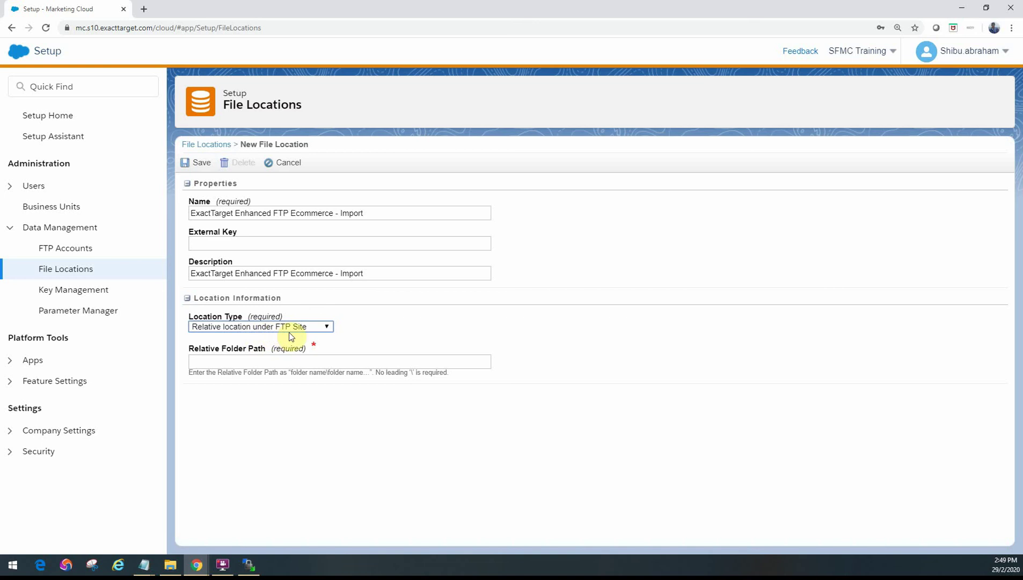
pyautogui.click(268, 360)
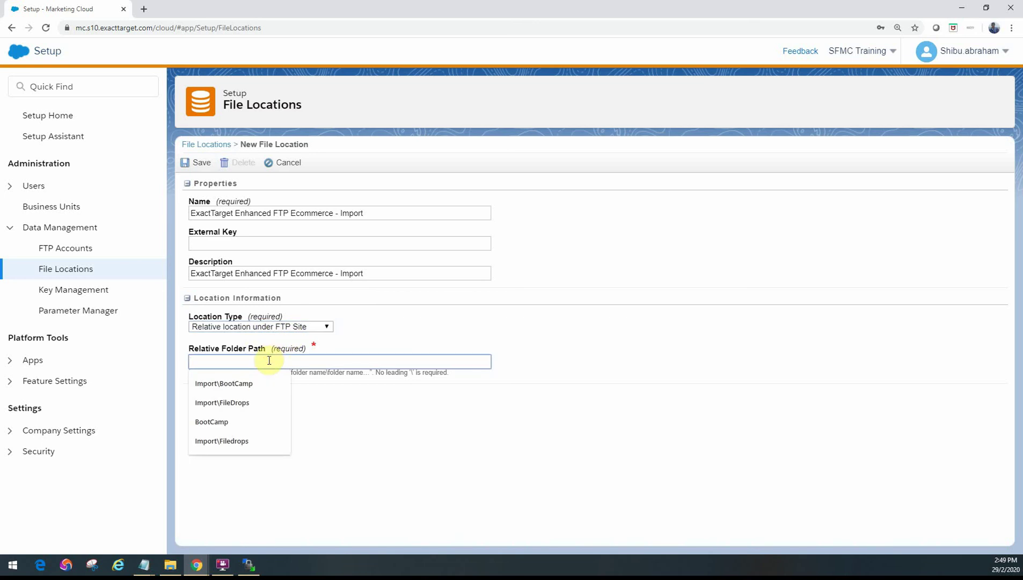
pyautogui.click(237, 402)
pyautogui.moveTo(216, 355); pyautogui.dragTo(257, 357)
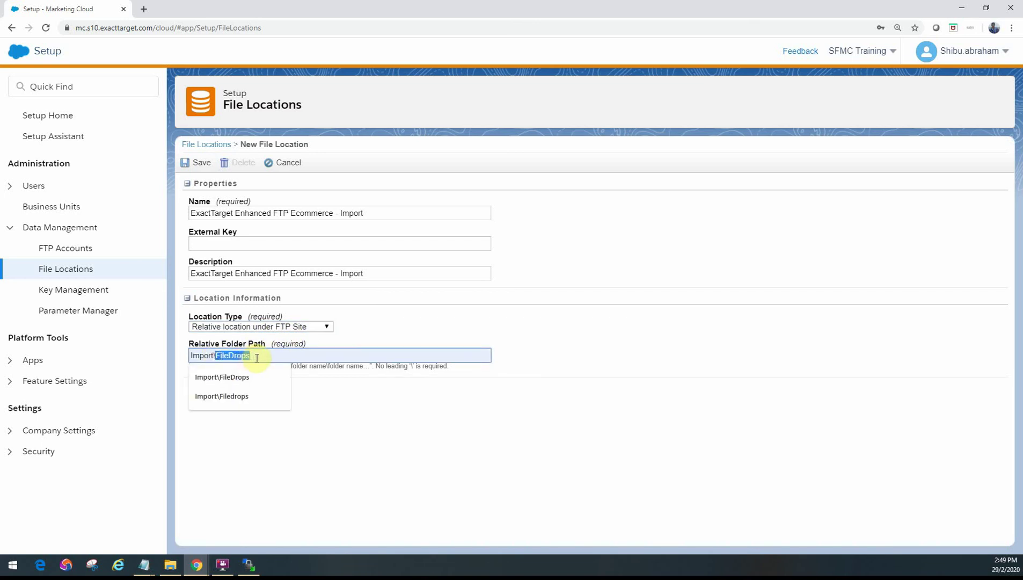
pyautogui.write('E')
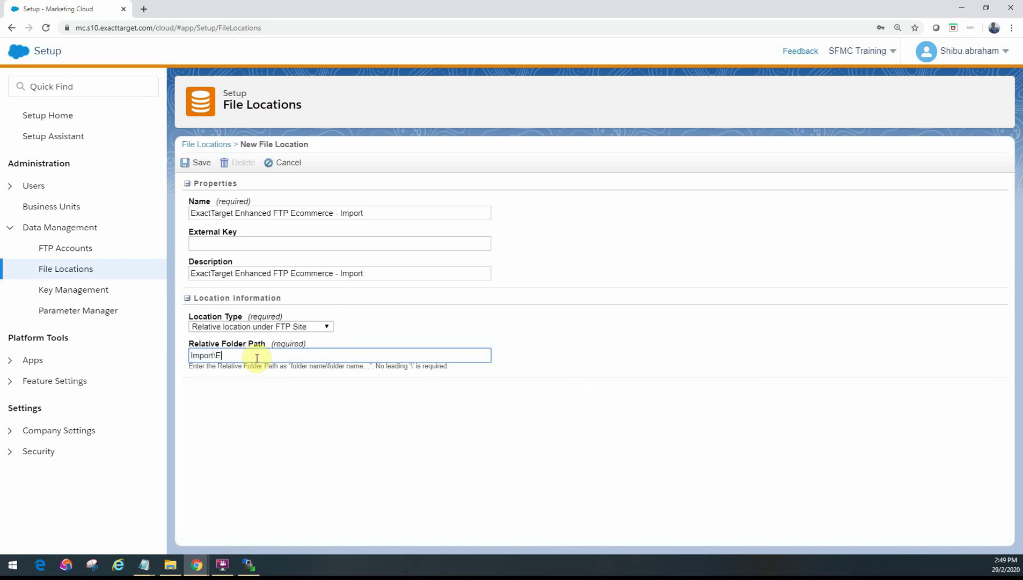
pyautogui.write('commerce')
pyautogui.click(216, 356)
pyautogui.moveTo(216, 355); pyautogui.dragTo(263, 355)
pyautogui.click(263, 355)
# Check the Ecommerce folder name in WinSCP, then minimise WinSCP.
pyautogui.hotkey('alt', 'Tab')
pyautogui.click(431, 127)
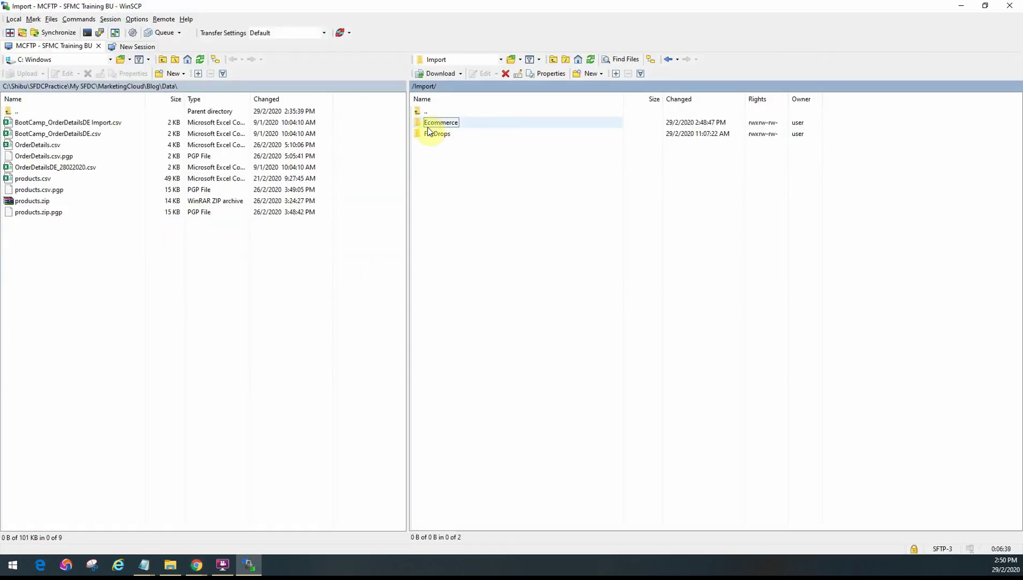
pyautogui.click(961, 6)
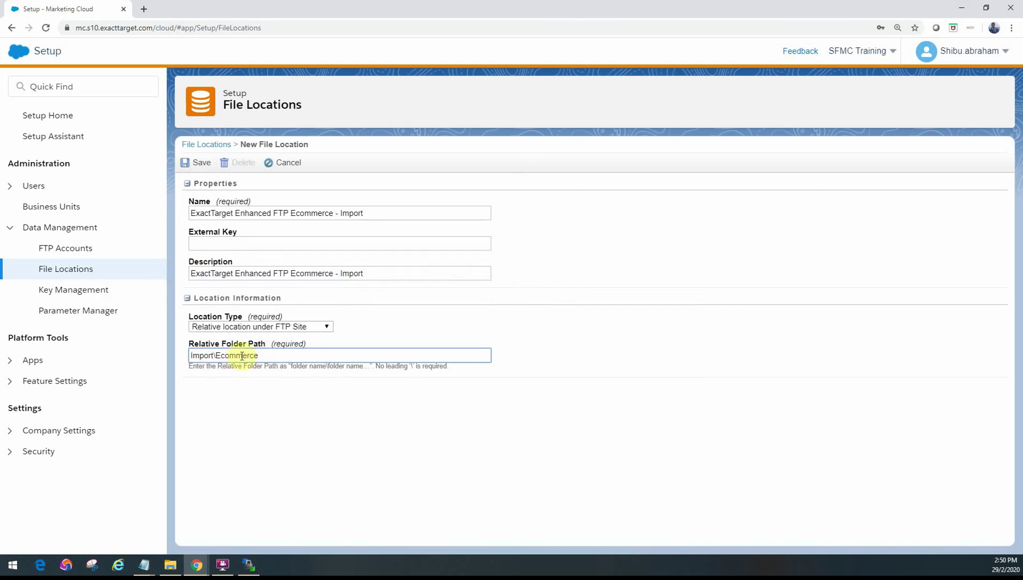
# Save the 'ExactTarget Enhanced FTP Ecommerce - Import' file location.
pyautogui.click(198, 169)
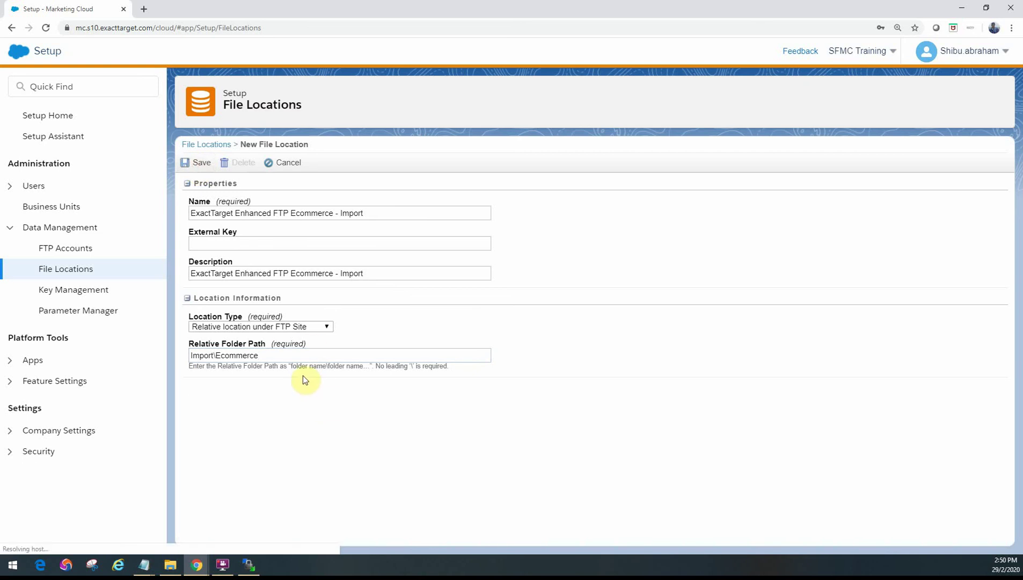